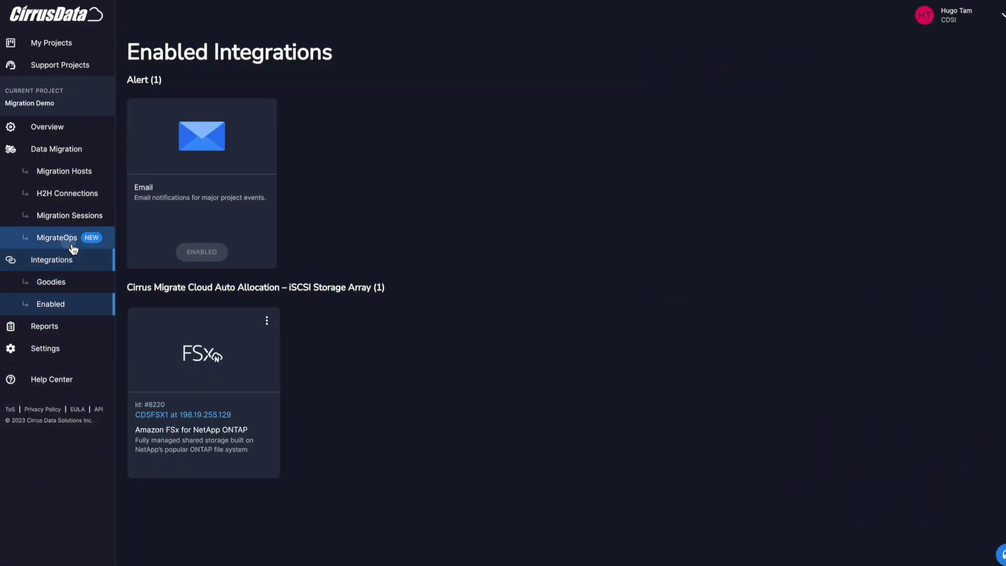
Step: Start a new MigrateOps migration operation in the Migration Demo project, up to the configuration entry page
left_click(73, 245)
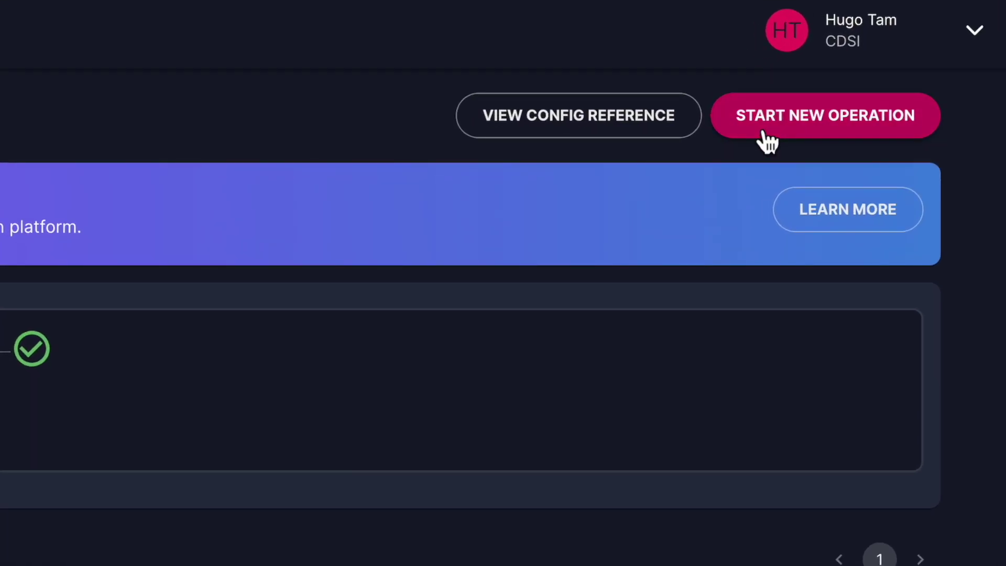
left_click(767, 138)
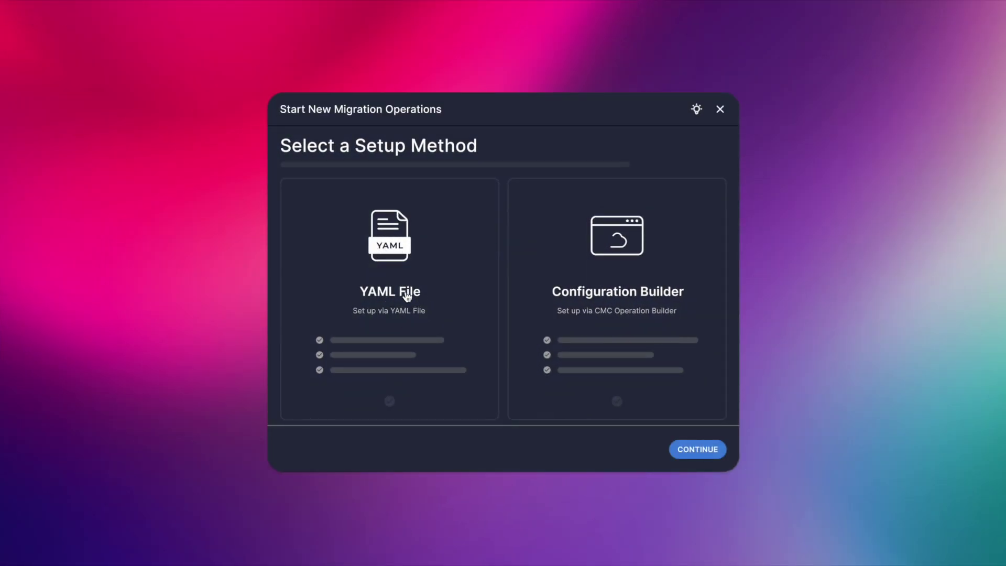
left_click(598, 294)
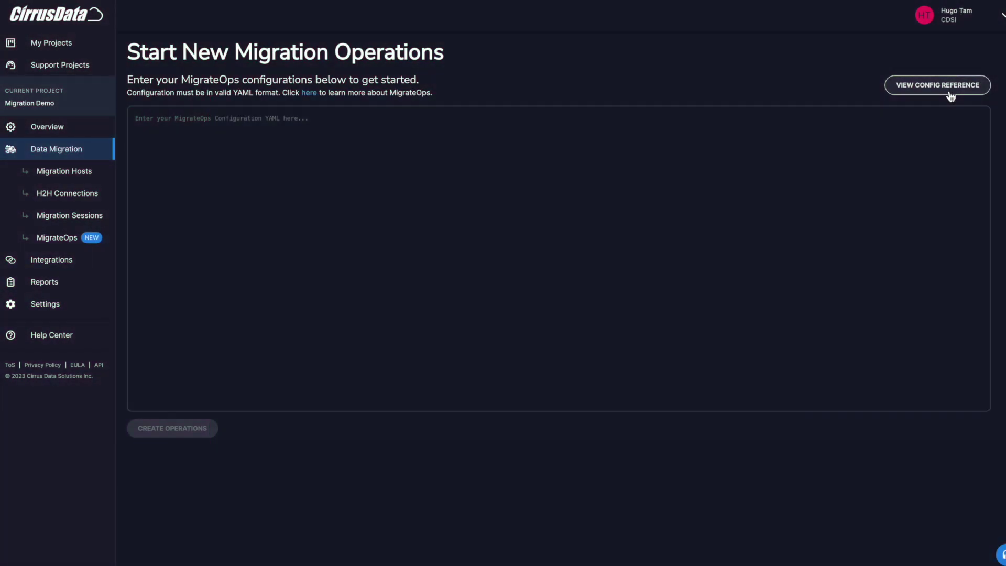
Step: Open the MigrateOps configuration reference beside the editor and look through the Local Migration recipe's options
left_click(950, 95)
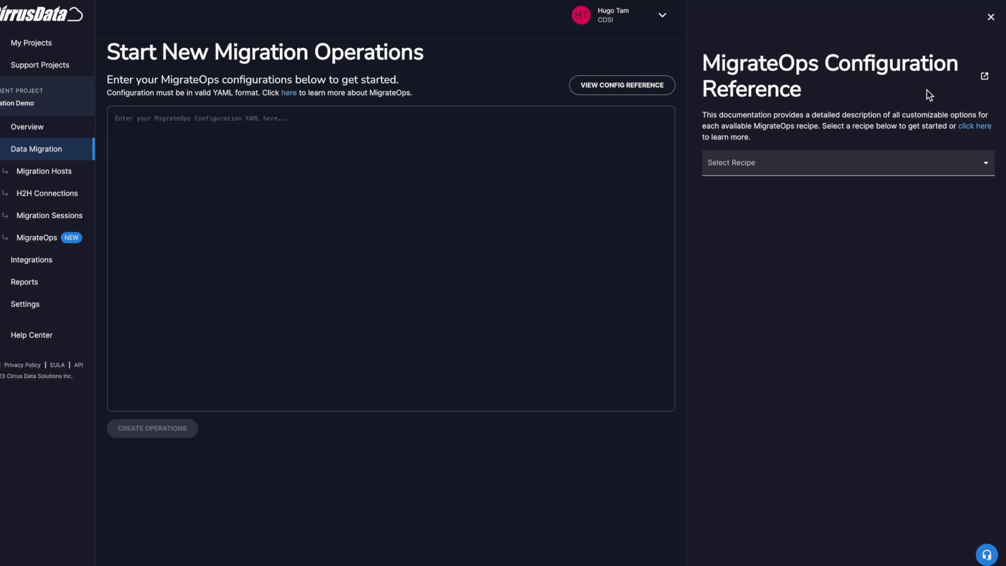
left_click(917, 162)
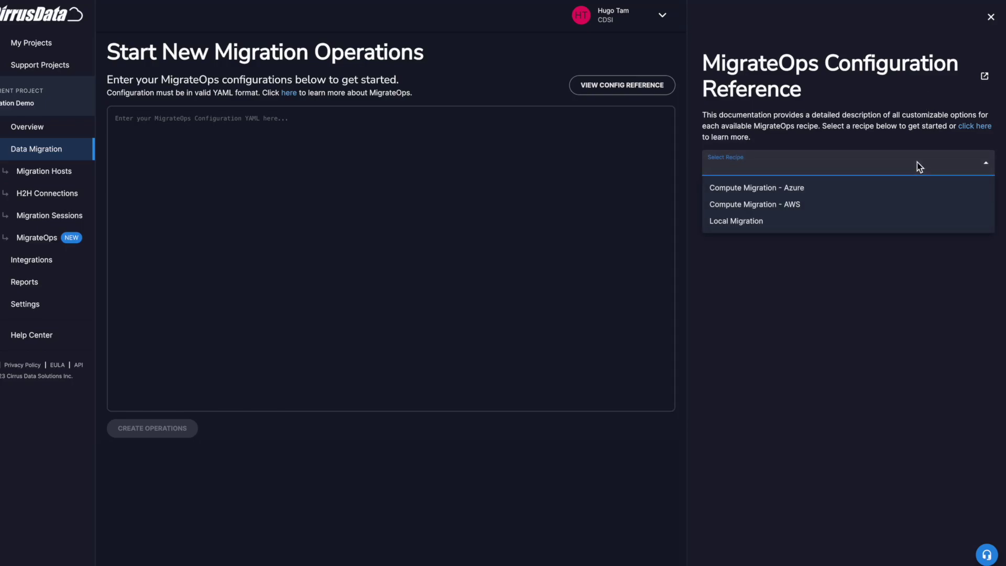
left_click(916, 222)
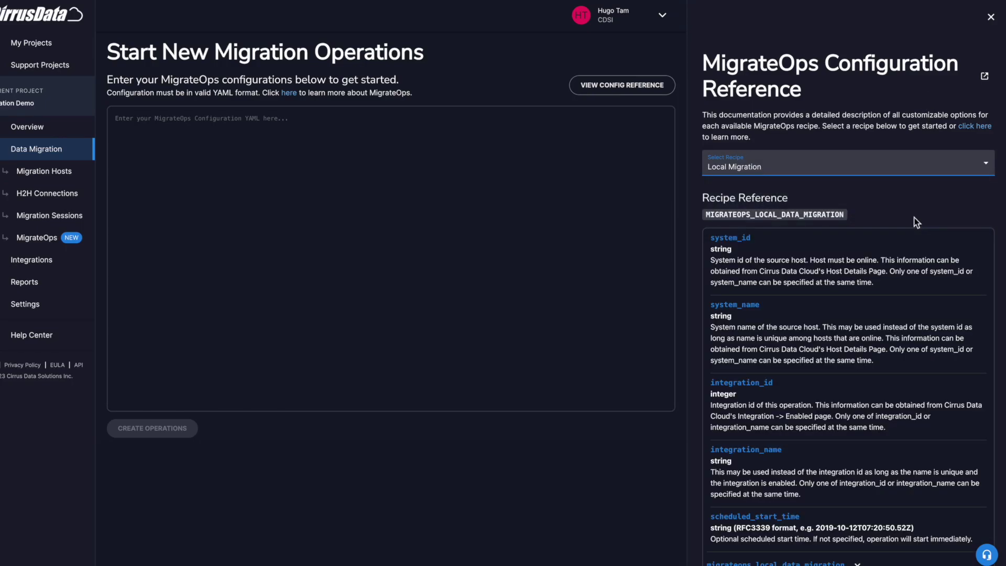
scroll(916, 222, "down", 4)
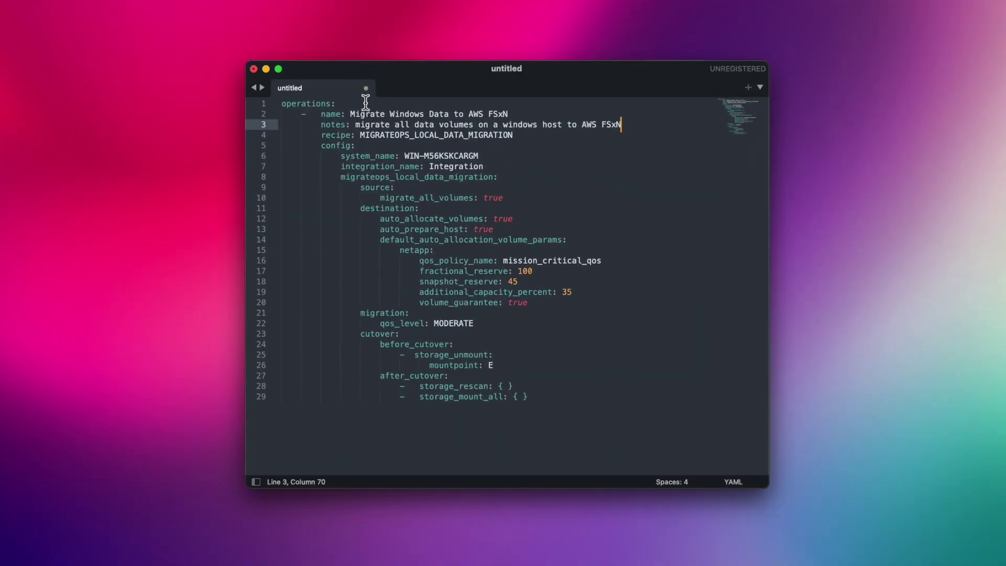
Step: Review the YAML configuration in the text editor: name, notes, recipe, system and integration names, source, destination, migration and cutover sections
left_click_drag(321, 114, 622, 125)
left_click_drag(321, 135, 515, 132)
left_click_drag(340, 155, 488, 156)
left_click_drag(341, 166, 485, 167)
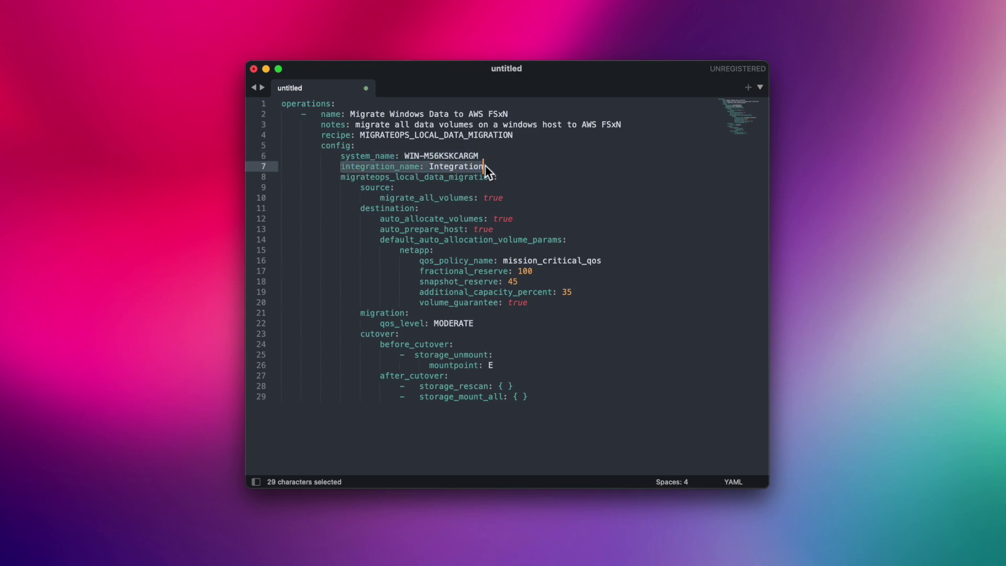
left_click_drag(361, 187, 420, 209)
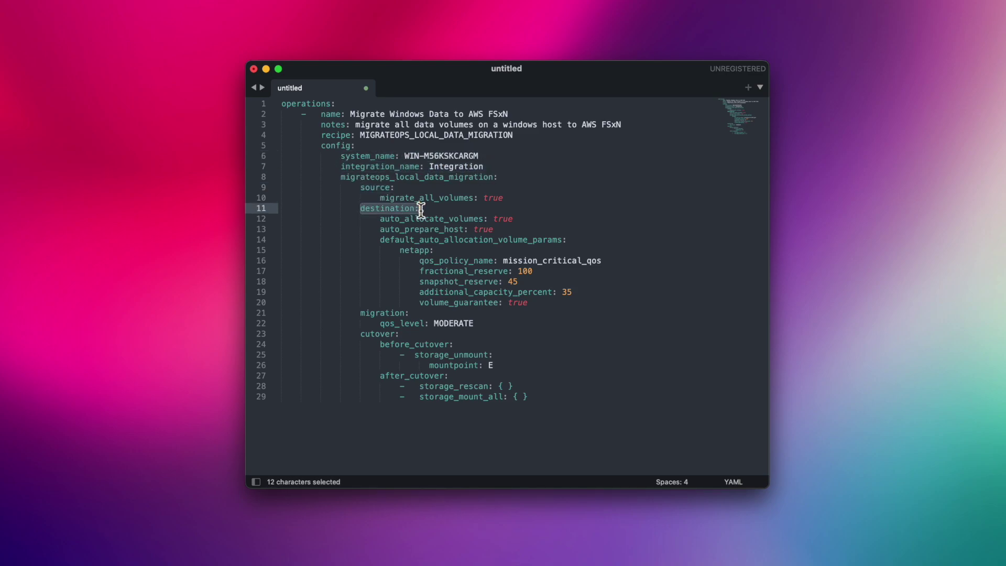
left_click(377, 323)
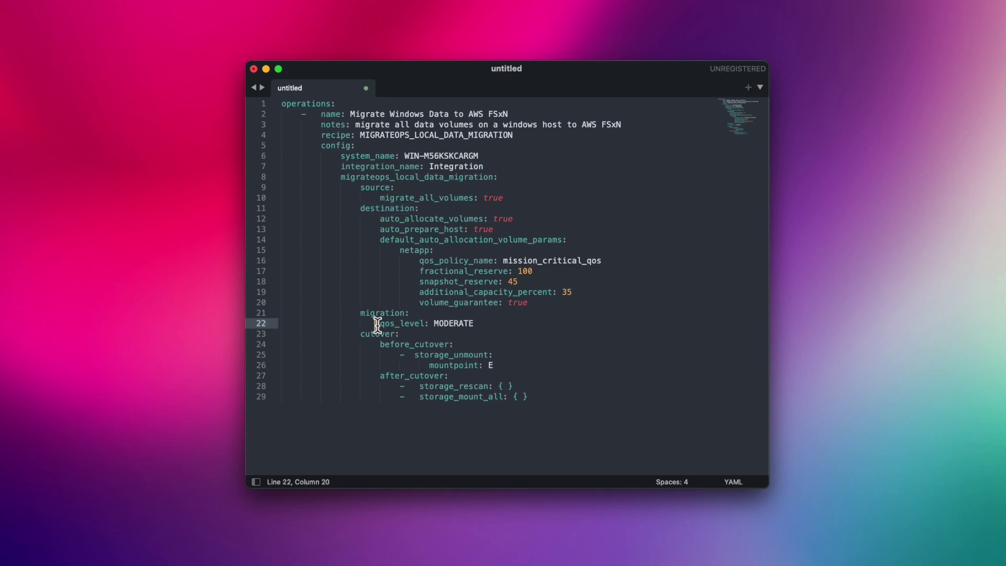
left_click_drag(380, 344, 454, 344)
left_click_drag(380, 376, 451, 378)
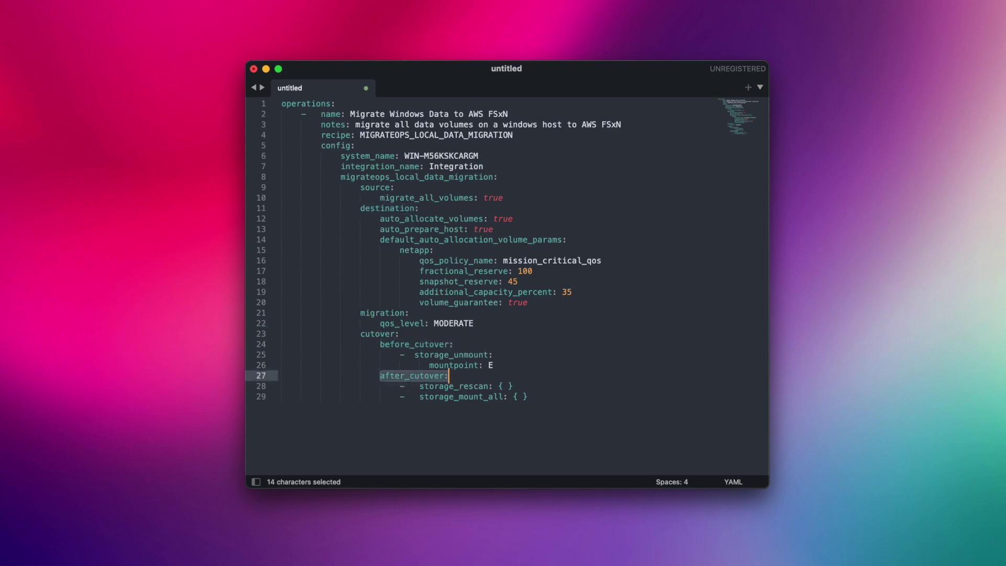
Step: Append repeated copies of the "Migrate Windows Data to AWS FSxN" operation block at the end of the YAML file
left_click(558, 407)
key("Return")
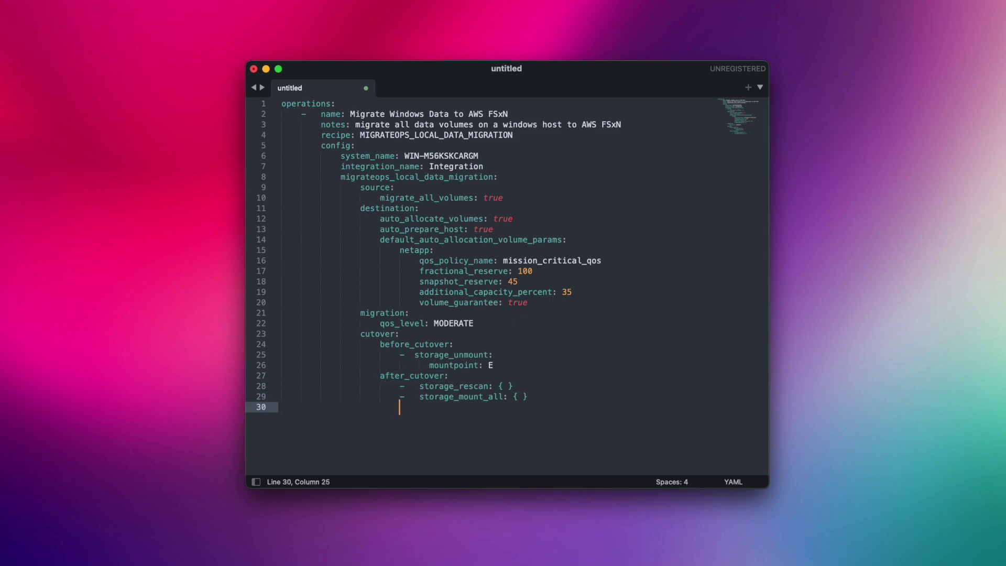
key("super+v")
key("Return")
key("super+v")
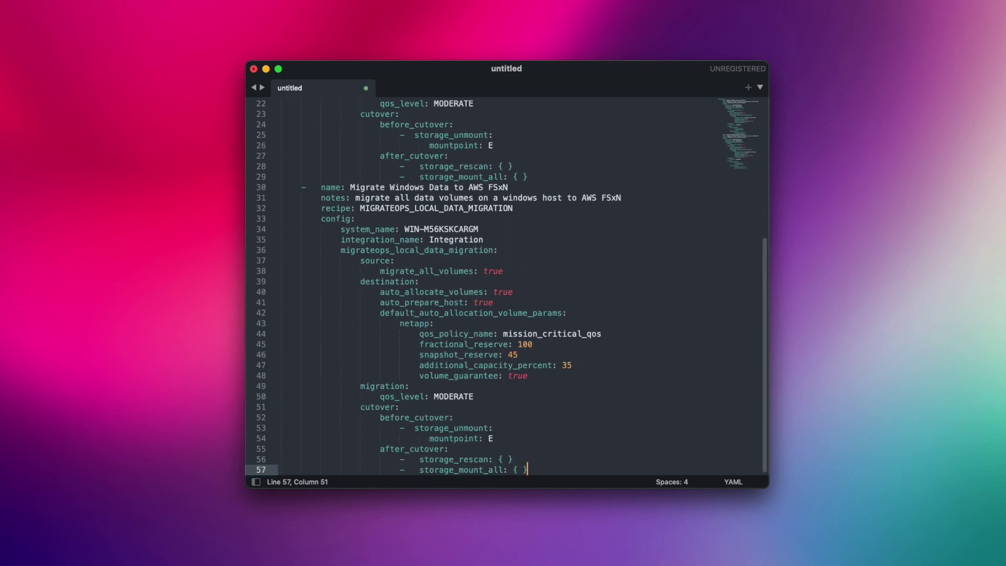
key("Return")
type("-   name: Migrate Windows Data to AWS FSxN         notes: migrate all data volumes on a windows host to AWS FSxN         recipe: MIGRATEOPS_LOCAL_DATA_MIGRATION         config:             system_name: WIN-M56KSKCARGM             integration_name: Integration             migrateops_local_data_migration:                 source:                     migrate_all_volumes: true                 destination:                     auto_allocate_volumes: true                     auto_prepare_host: true                     default_auto_allocation_volume_params:                         netapp:                             qos_policy_name: mission_critical_qos                             fractional_reserve: 100                             snapshot_reserve: 45                             additional_capacity_percent: 35                             volume_guarantee: true                 migration:                     qos_level: MODERATE                 cutover:                     before_cutover:                         -  storage_unmount:                               mountpoint: E                     after_cutover:                         -   storage_rescan: { }                         -   storage_mount_all: { }")
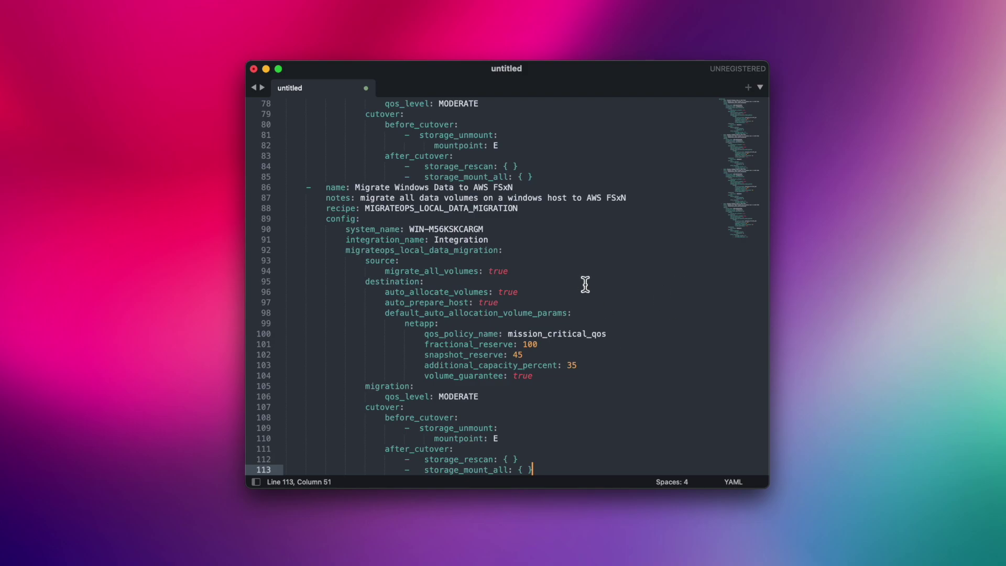
Step: Undo the added copies of the operation block in the YAML file
key("super+z")
key("super+z")
key("super+z")
key("super+z")
key("super+z")
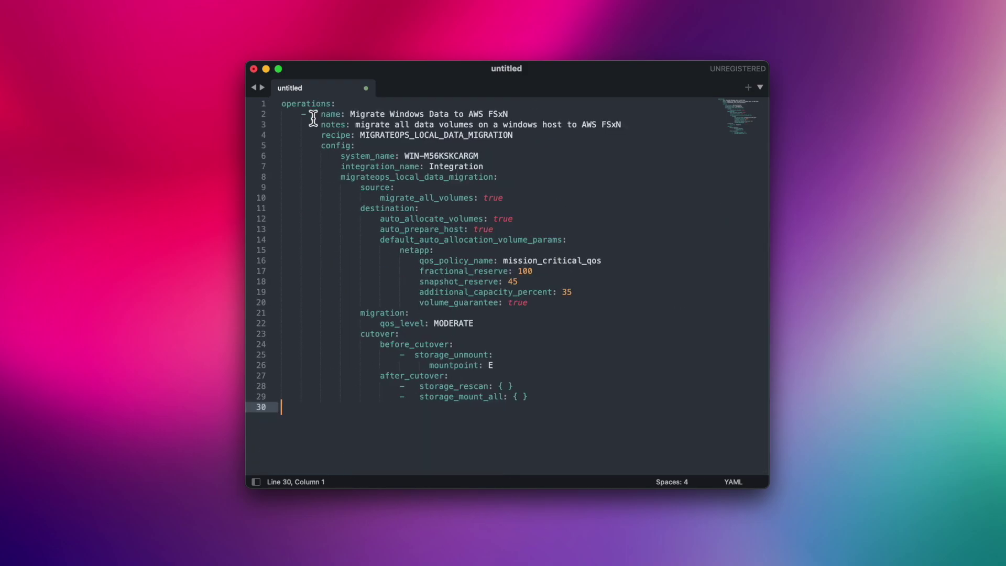
Step: Copy the complete YAML configuration and paste it into the MigrateOps configuration field in Cirrus Data Cloud
left_click_drag(282, 104, 577, 414)
right_click(439, 279)
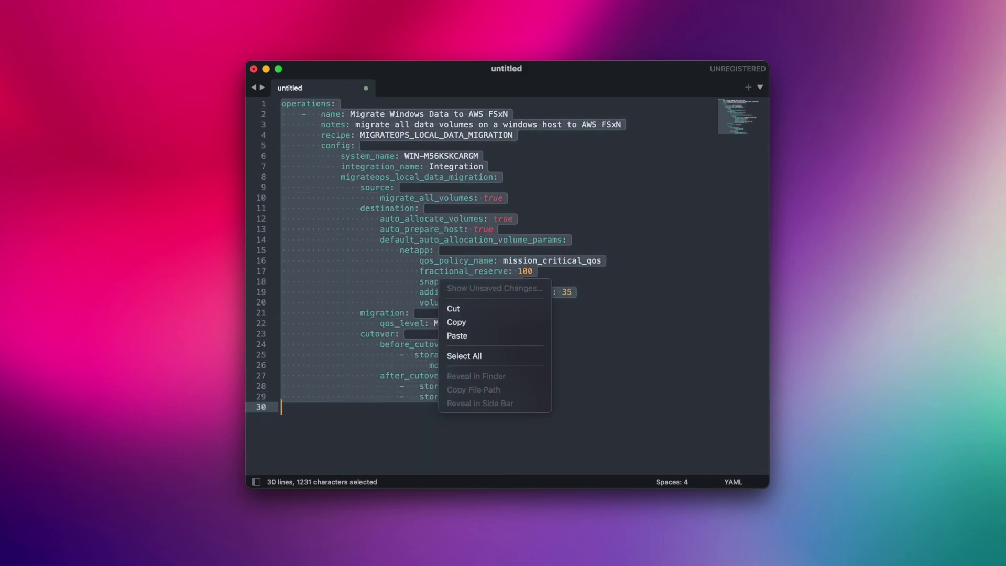
left_click(463, 324)
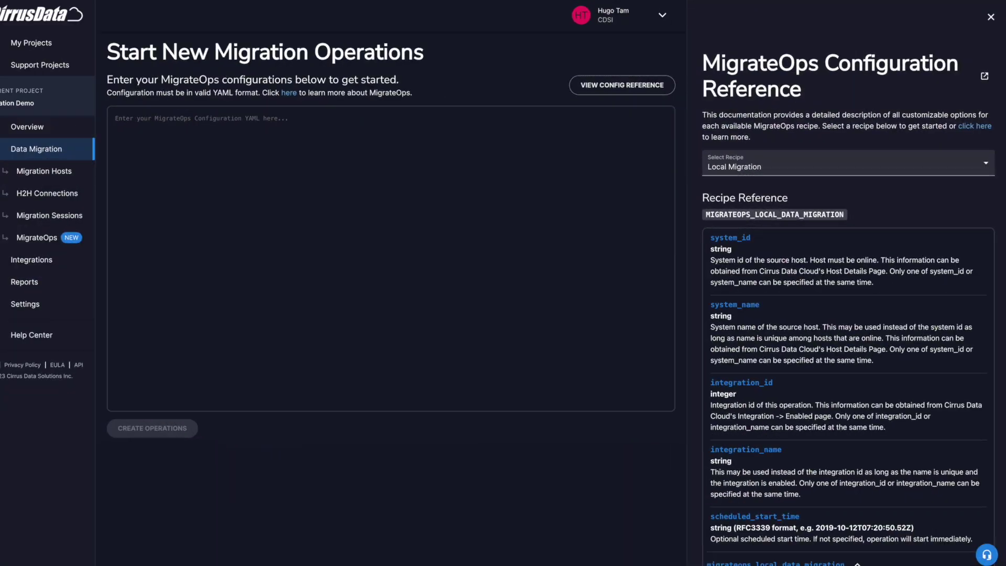
key("super+v")
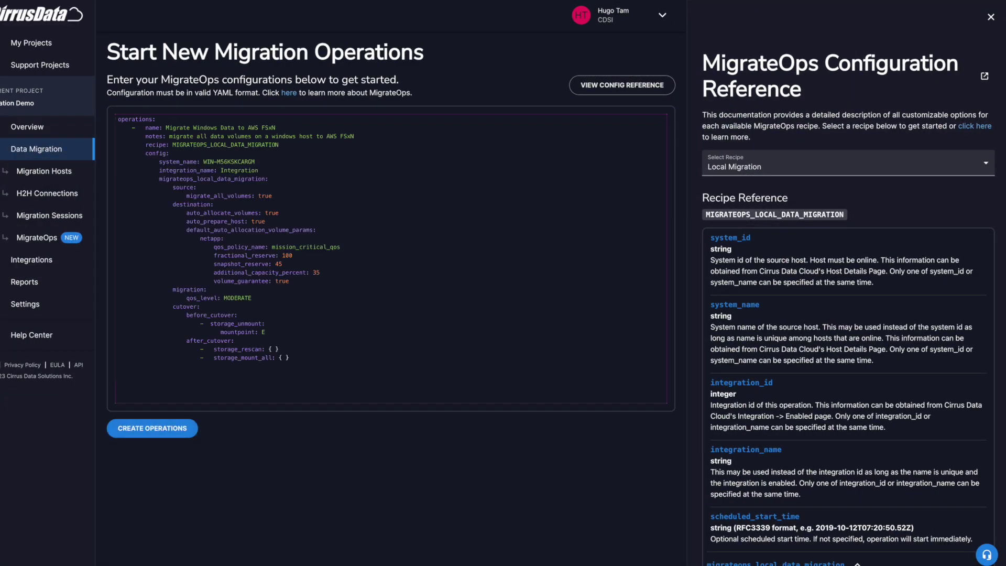
Step: Check the scheduled_start_time option in the recipe reference and create the operation from the entered configuration
scroll(869, 498, "down", 2)
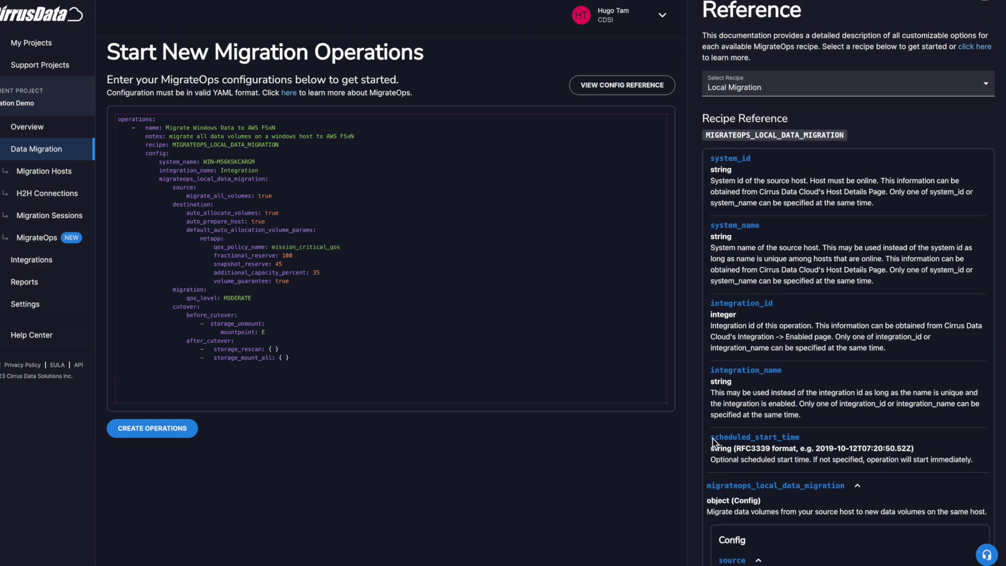
double_click(712, 437)
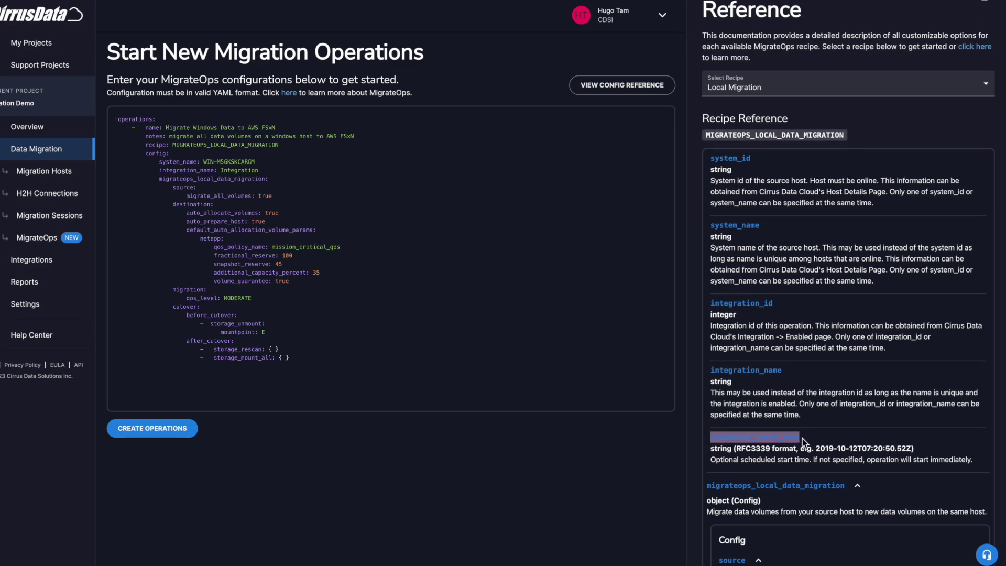
left_click(419, 358)
left_click(195, 429)
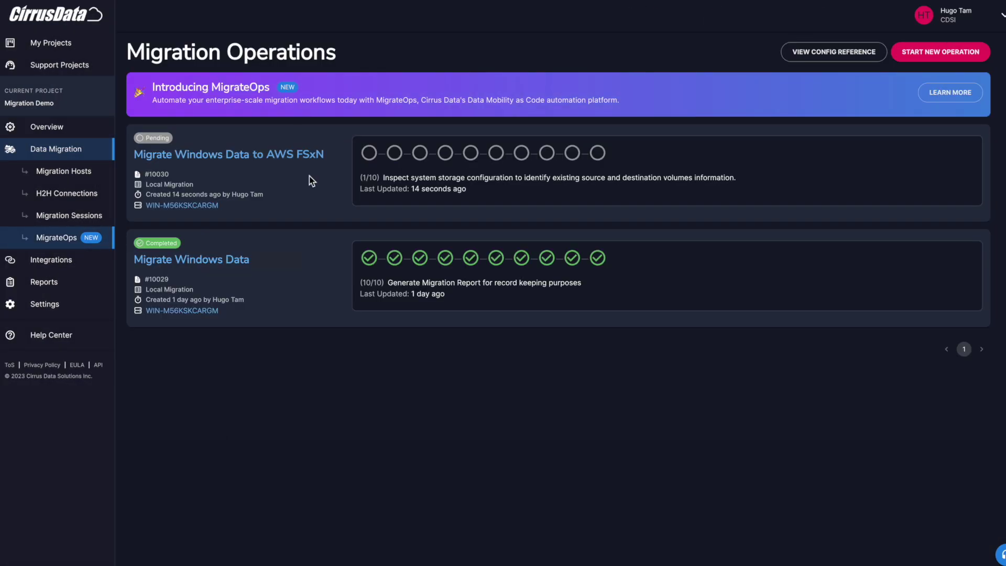
Step: Open the "Migrate Windows Data to AWS FSxN" operation and inspect its task phases and its migration session
left_click(278, 157)
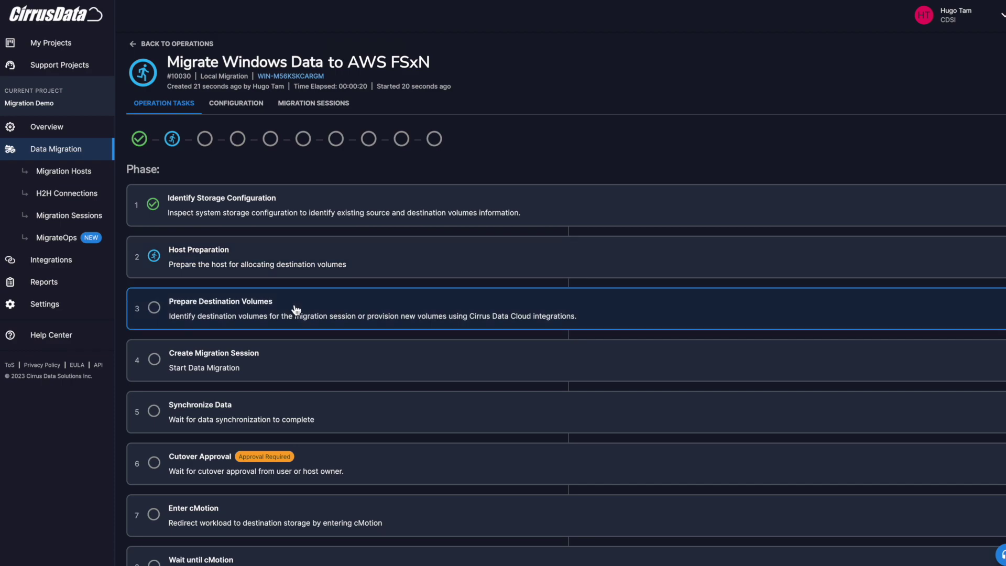
left_click(341, 314)
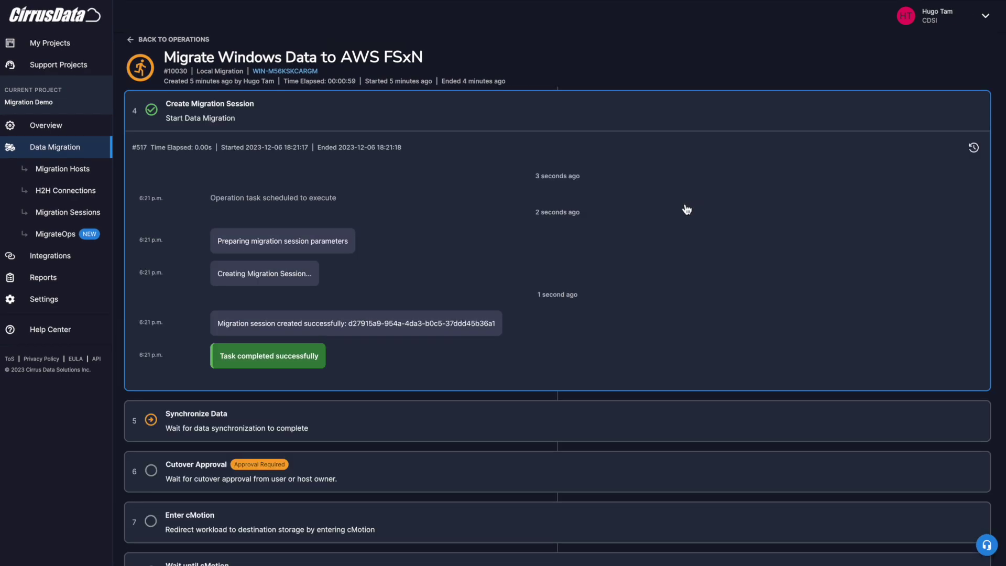
scroll(450, 195, "up", 5)
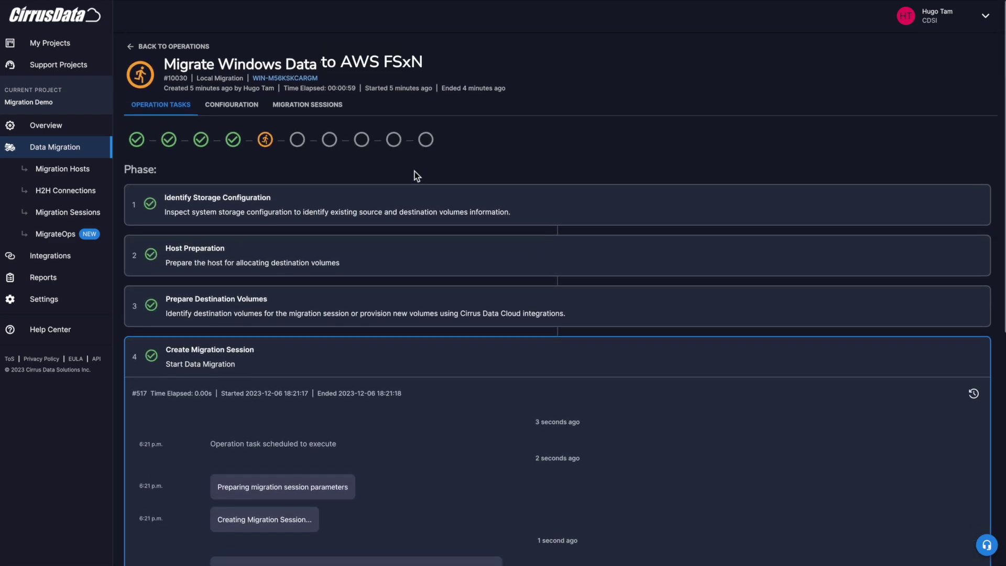
left_click(313, 107)
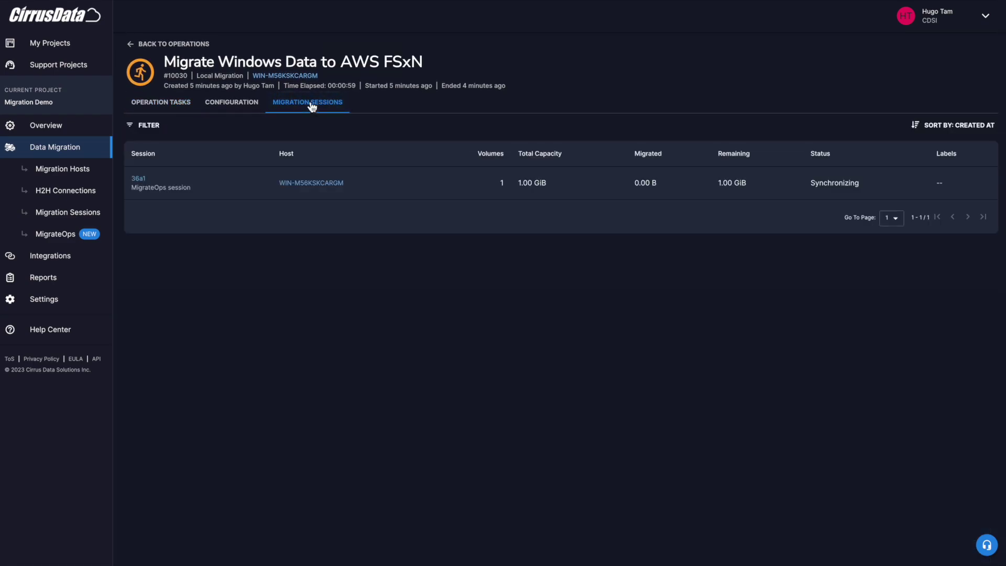
left_click(139, 179)
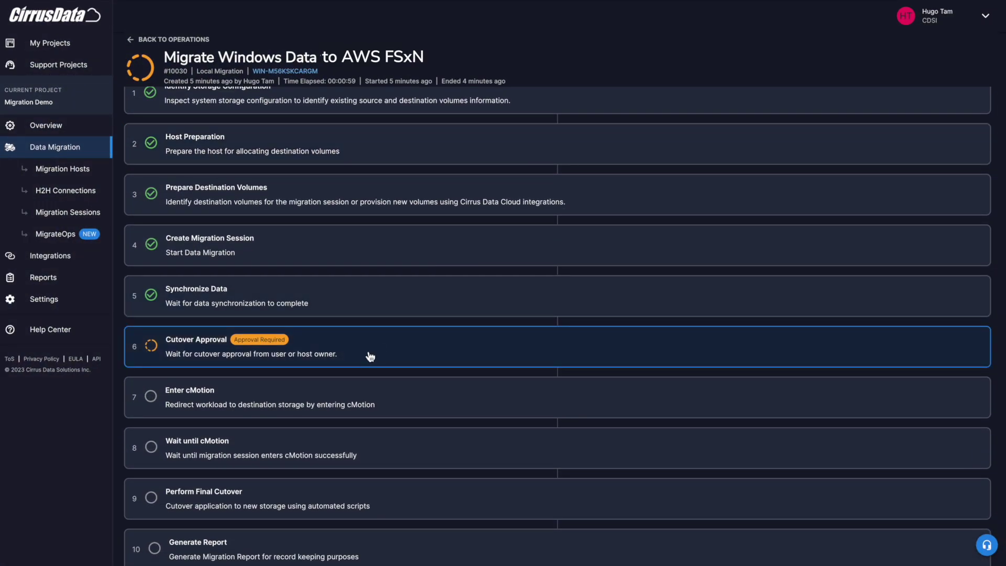
Step: Expand the Cutover Approval phase and preview the approval window settings, leaving the approval window switched off
left_click(370, 357)
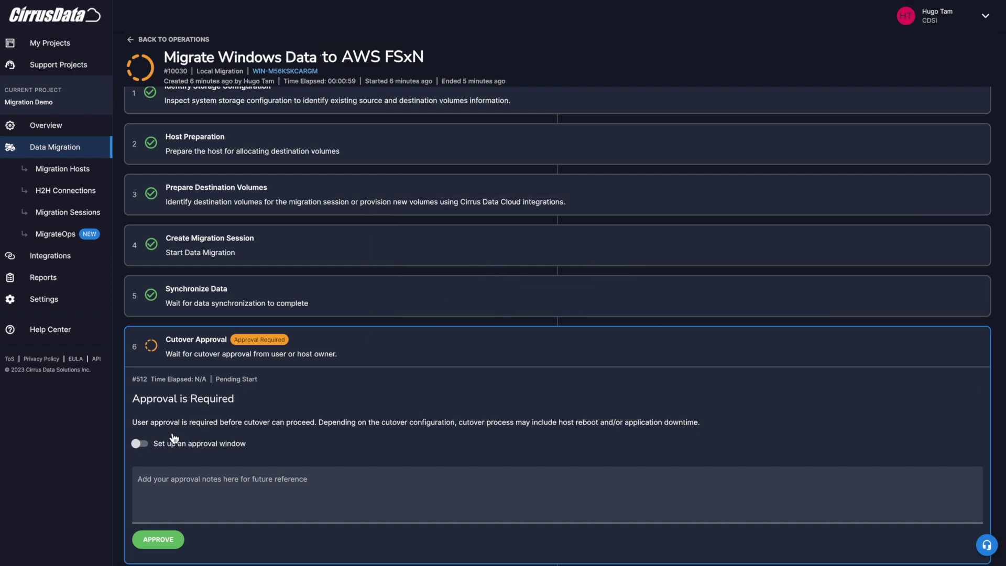
left_click(141, 444)
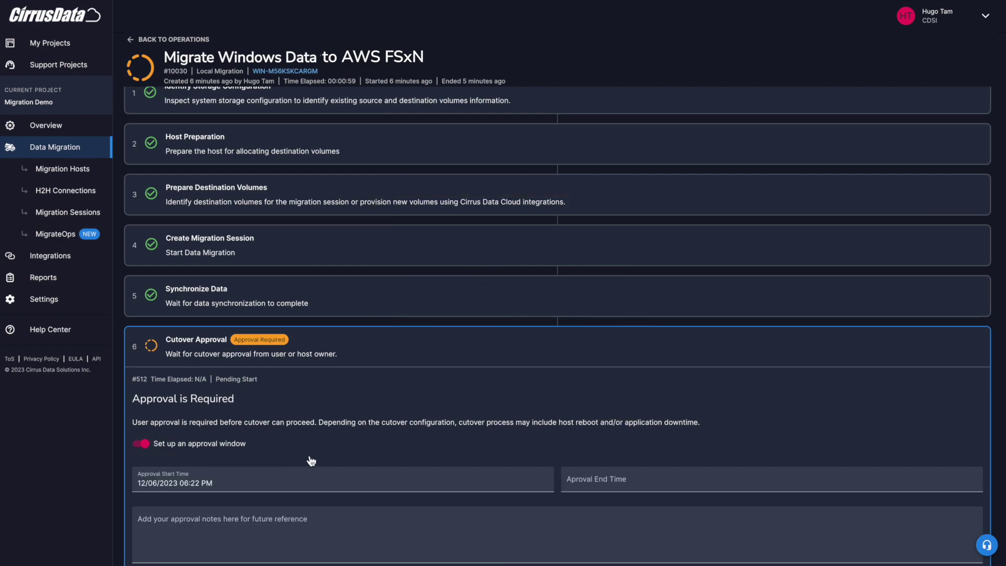
scroll(309, 459, "down", 2)
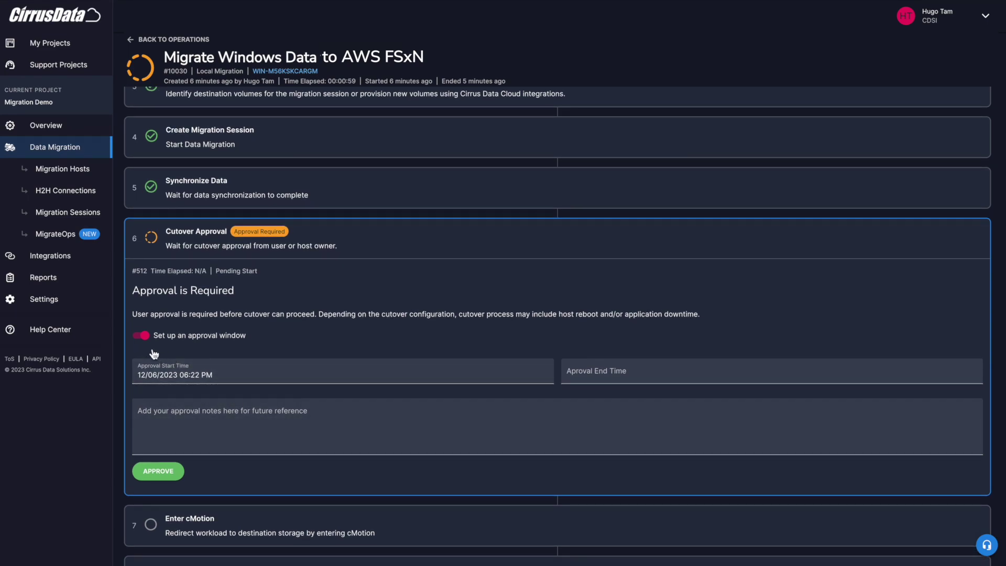
left_click(142, 339)
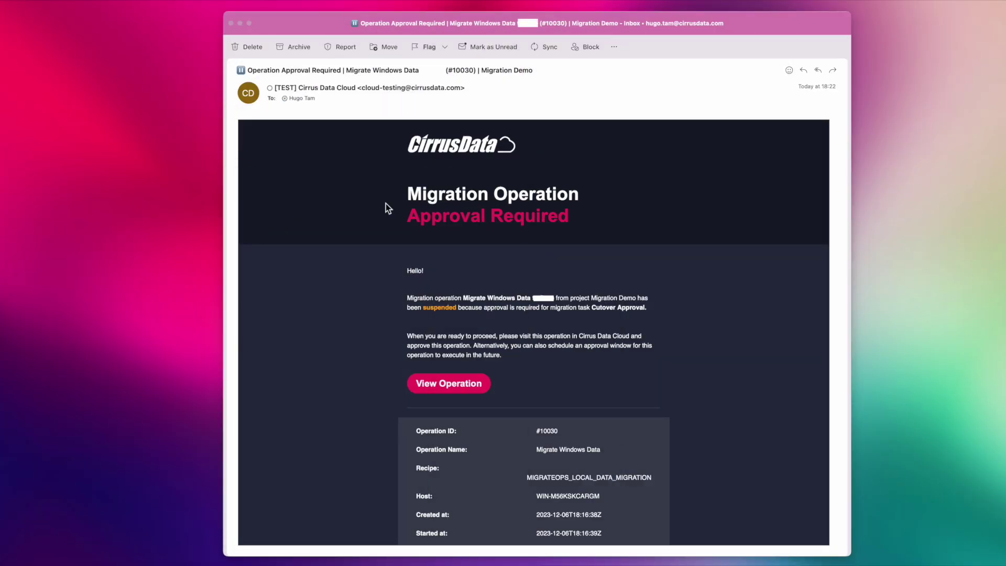
Step: Switch to the mail application and read the Migration Operation Approval Required notification
left_click(788, 317)
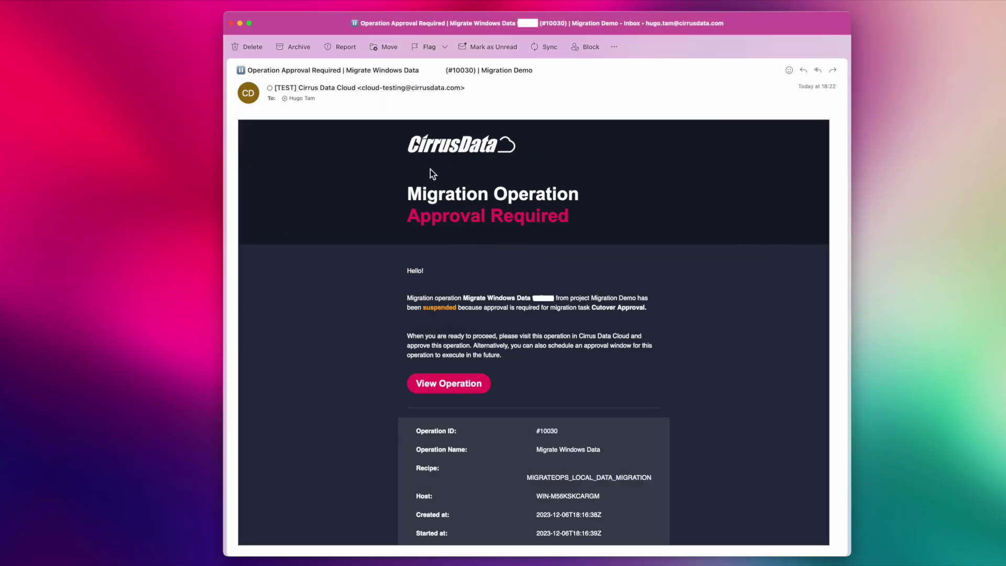
left_click_drag(411, 195, 590, 225)
left_click(590, 225)
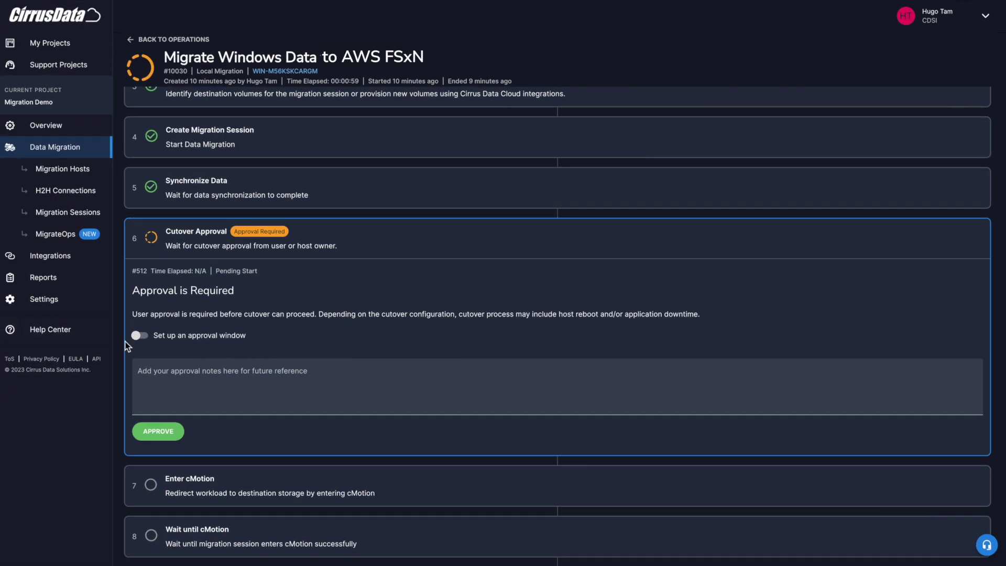
Step: Add an approval note starting with "Appro" to the Cutover Approval phase in Cirrus Data Cloud and approve the cutover
left_click(163, 378)
type("Appro")
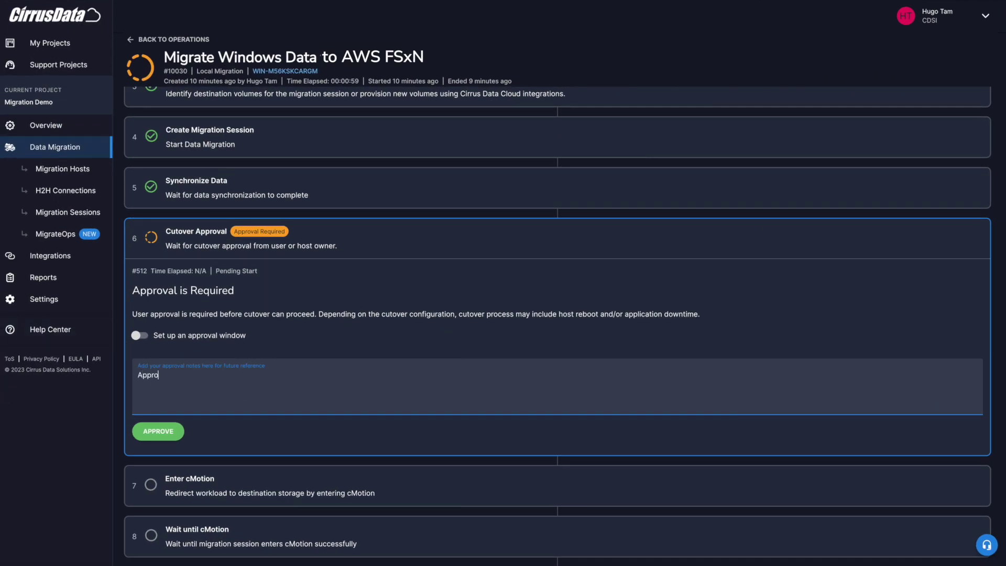
left_click(164, 432)
left_click(623, 313)
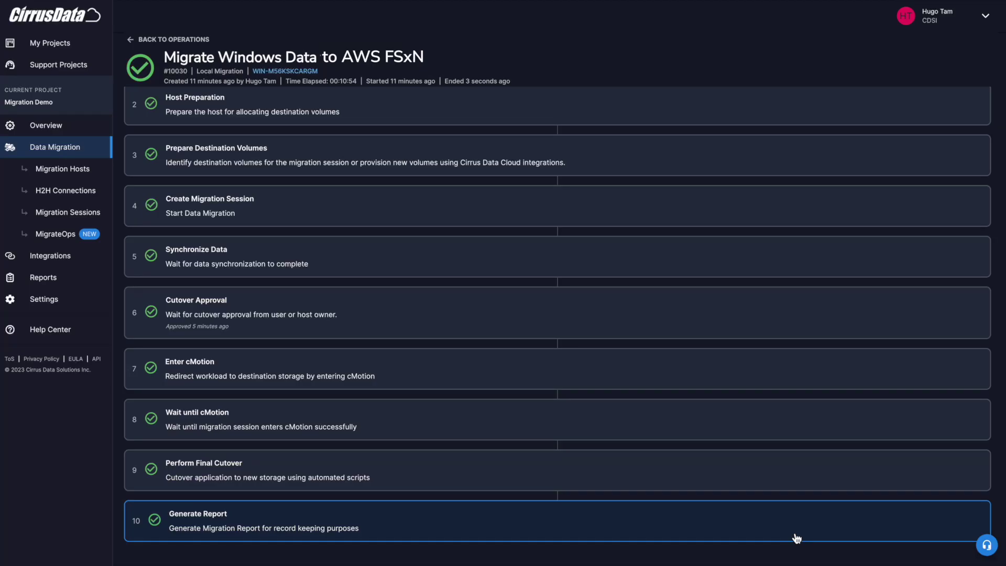
Step: Switch to the AWS console and examine the Amazon FSx volumes list, including its further columns
left_click(703, 139)
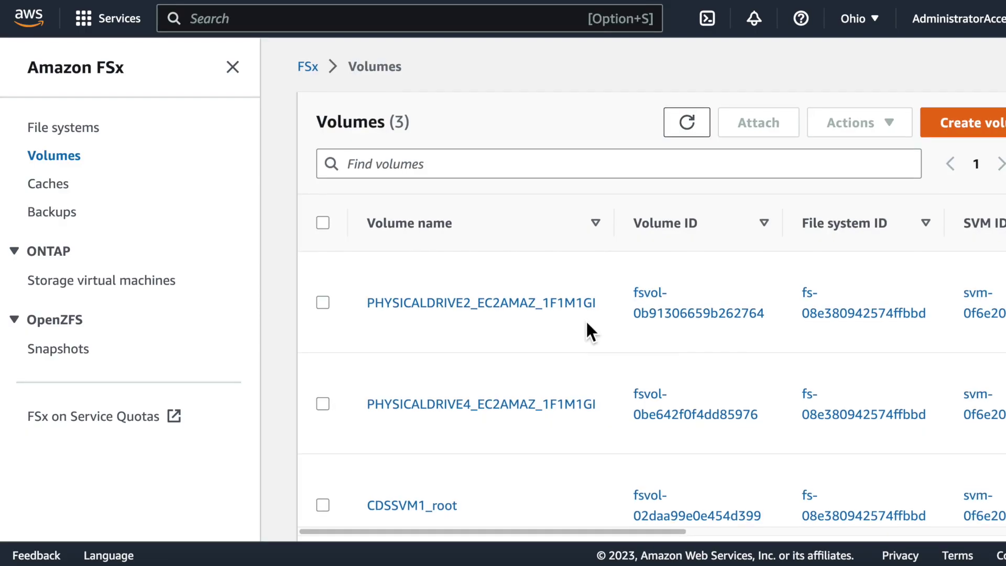
scroll(576, 325, "down", 1)
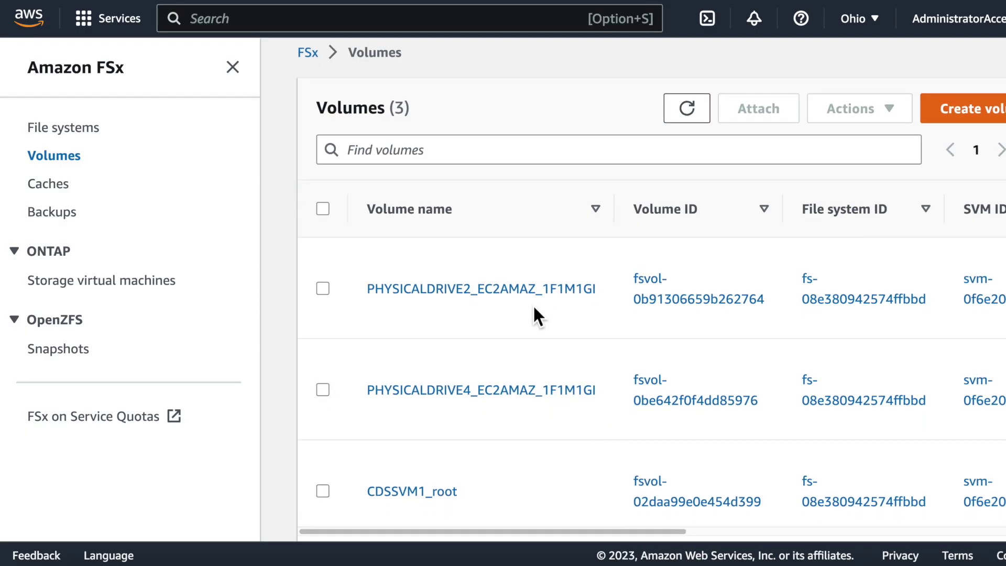
left_click_drag(529, 531, 766, 535)
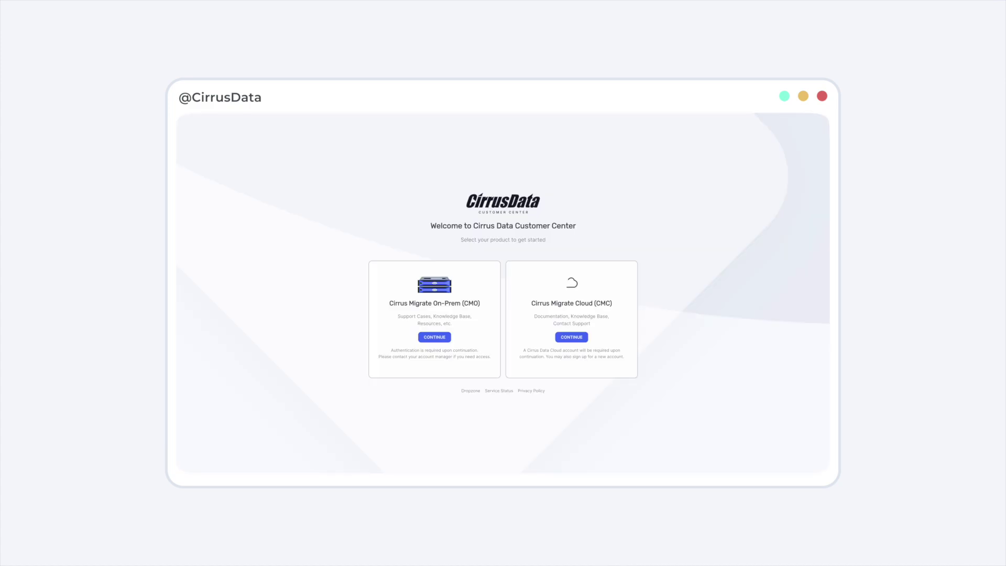
Step: Open the Cirrus Migrate Cloud knowledge base in the Customer Center and read the About MigrateOps article in the MigrateOps category
left_click(572, 337)
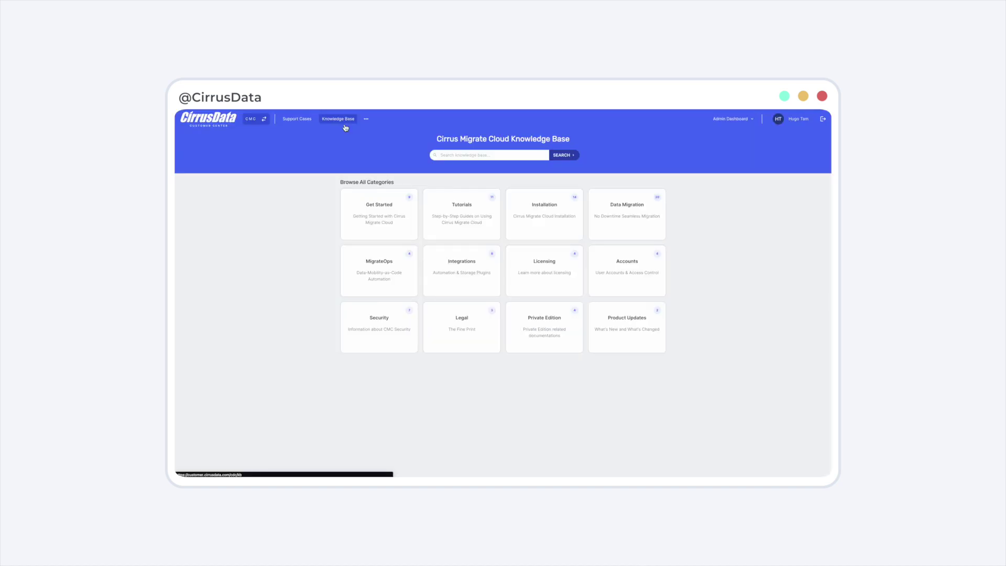
left_click(408, 276)
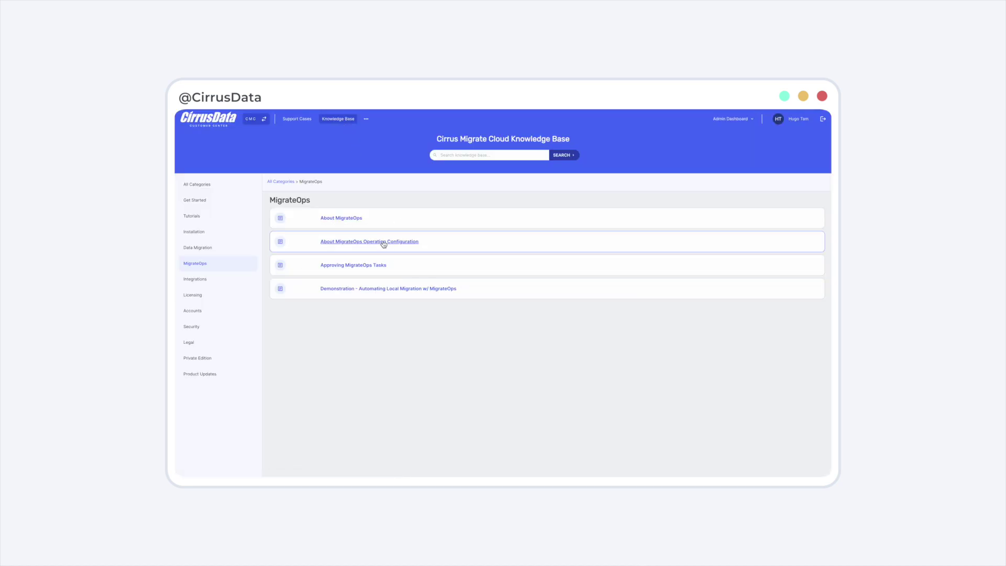
left_click(357, 219)
scroll(547, 347, "down", 10)
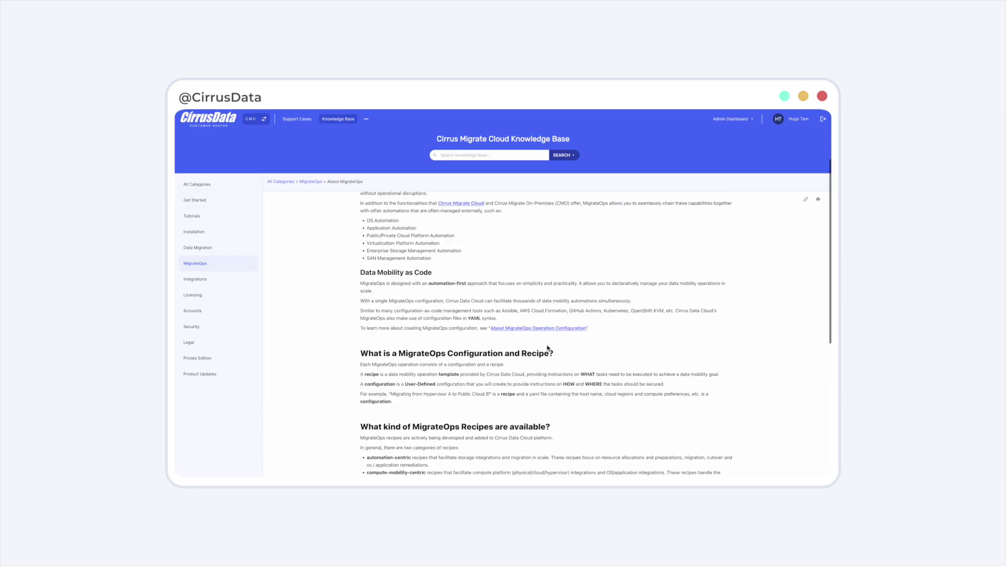